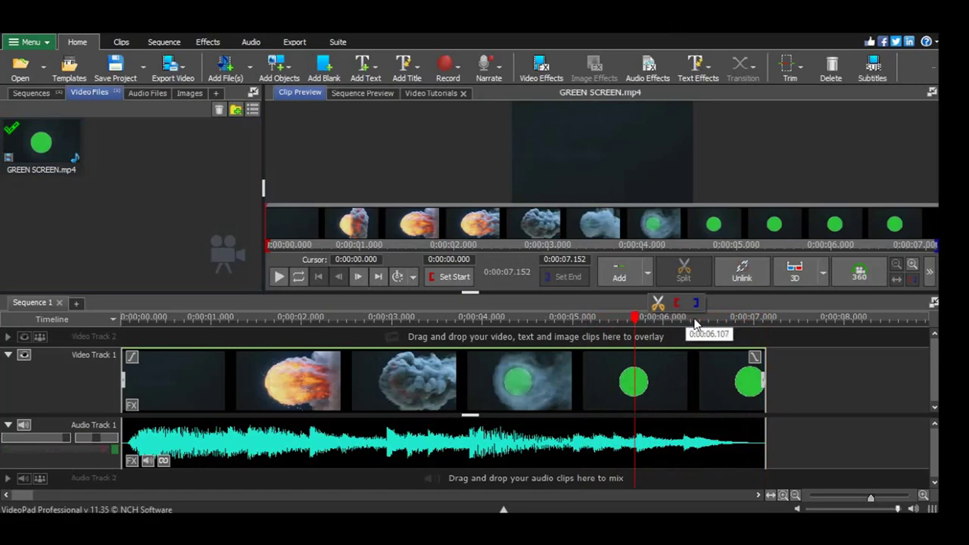
Add the Green Screen effect to the GREEN SCREEN.mp4 clip on Video Track 1
{"action": "left_click", "coordinate": [694, 321]}
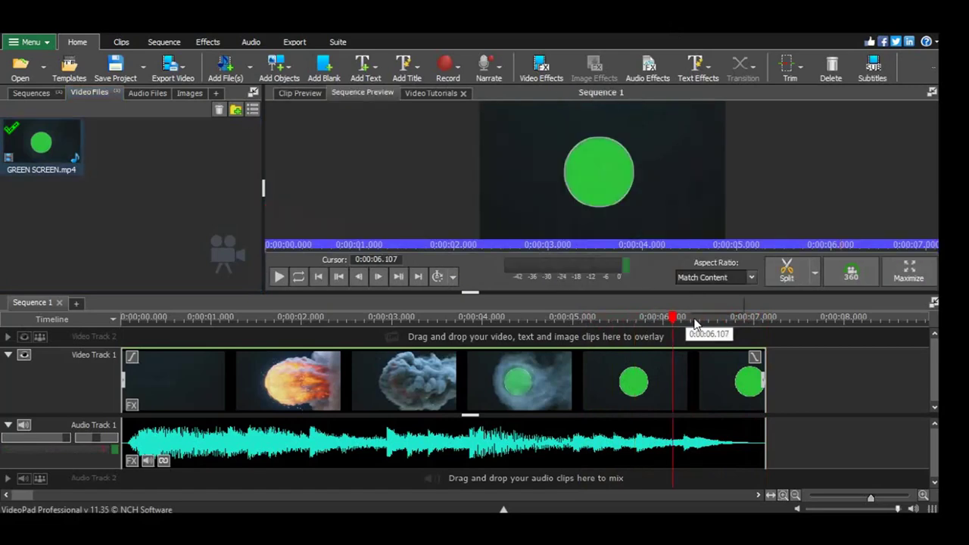
{"action": "right_click", "coordinate": [649, 388]}
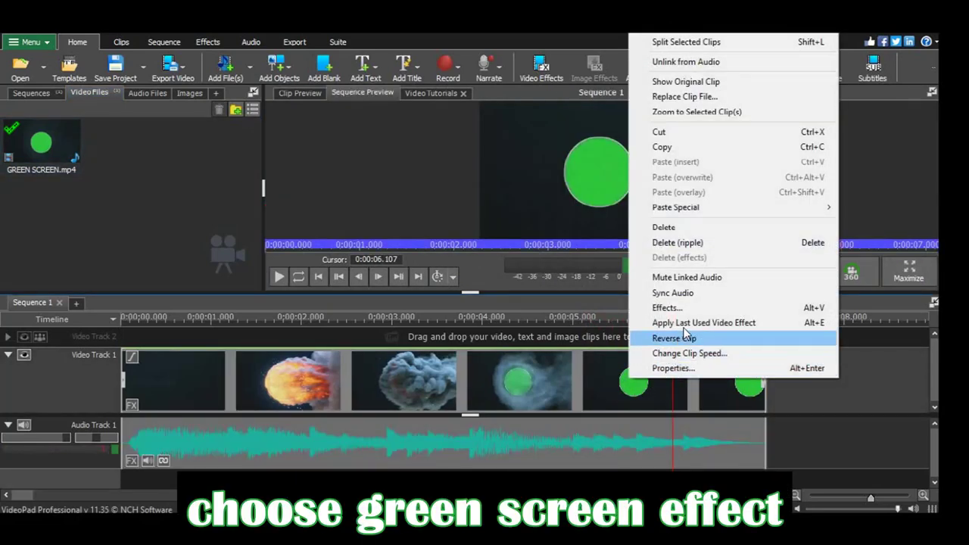
{"action": "left_click", "coordinate": [701, 306]}
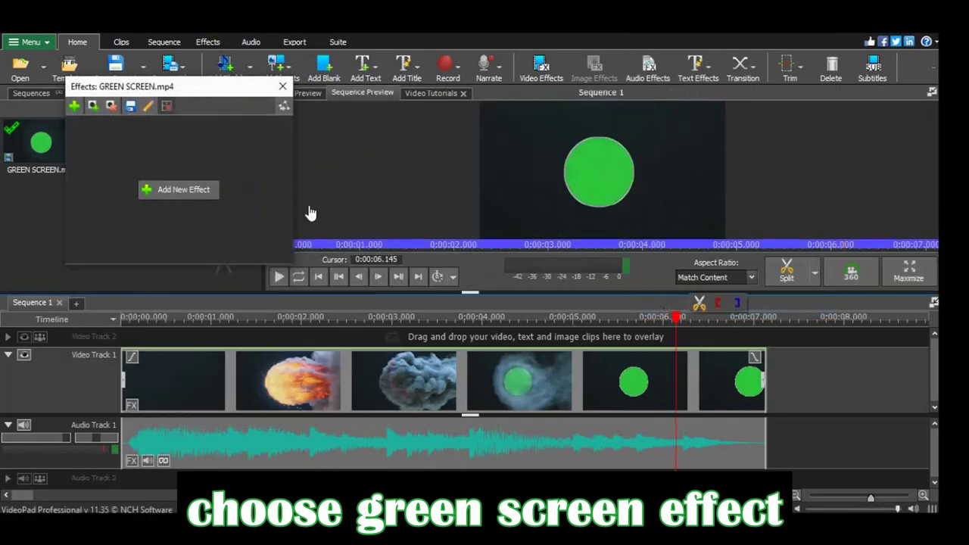
{"action": "left_click", "coordinate": [170, 190]}
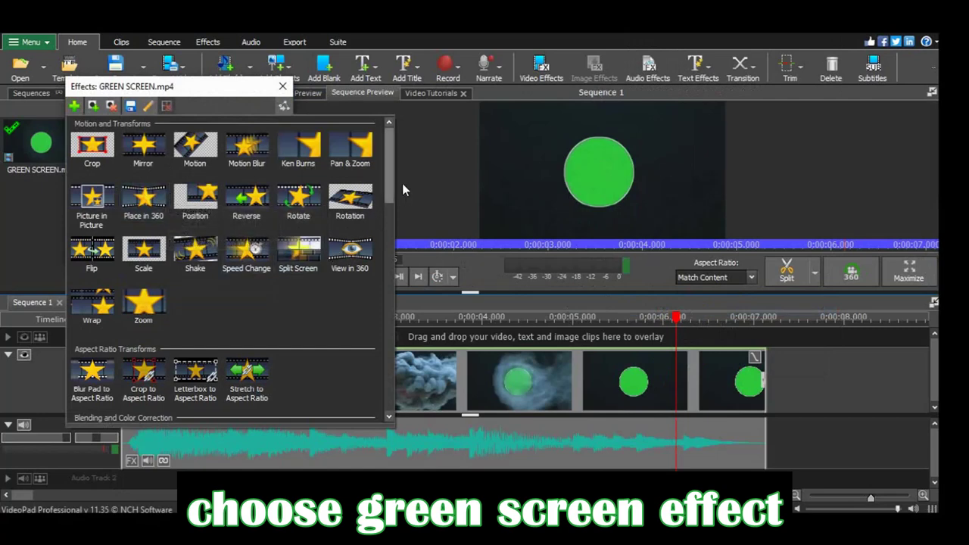
{"action": "scroll", "coordinate": [348, 227], "scroll_direction": "down", "scroll_amount": 3}
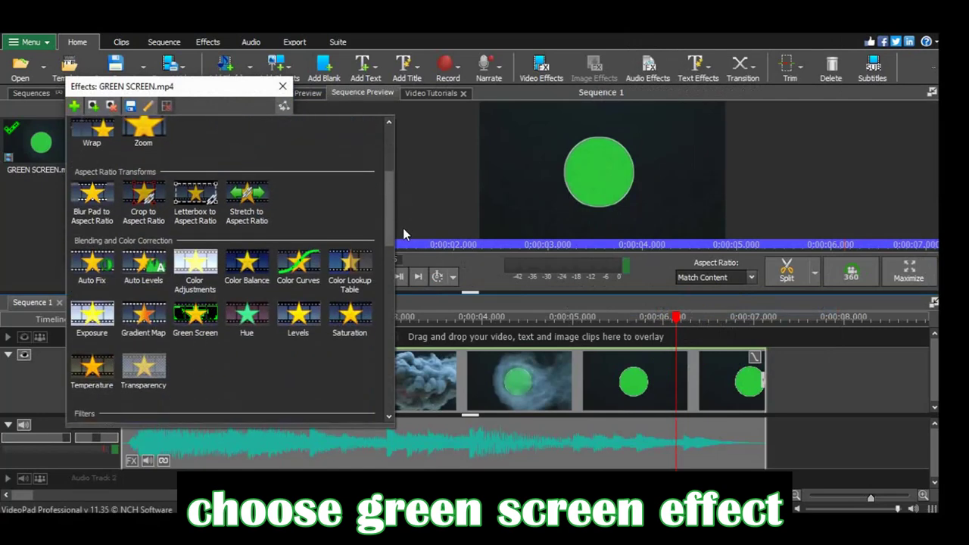
{"action": "left_click", "coordinate": [193, 318]}
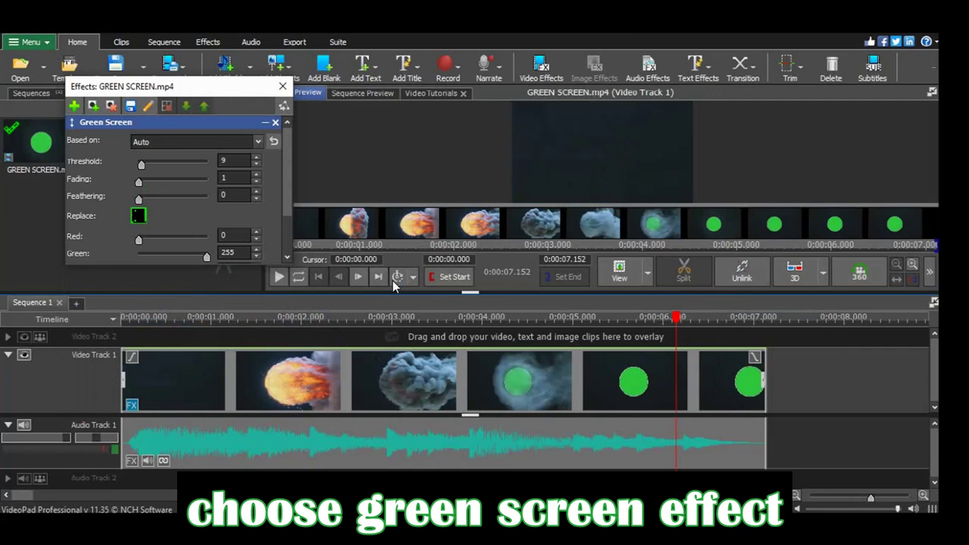
Sample the green circle in the preview as the effect's replace colour and store it over the last swatch
{"action": "left_click", "coordinate": [710, 324]}
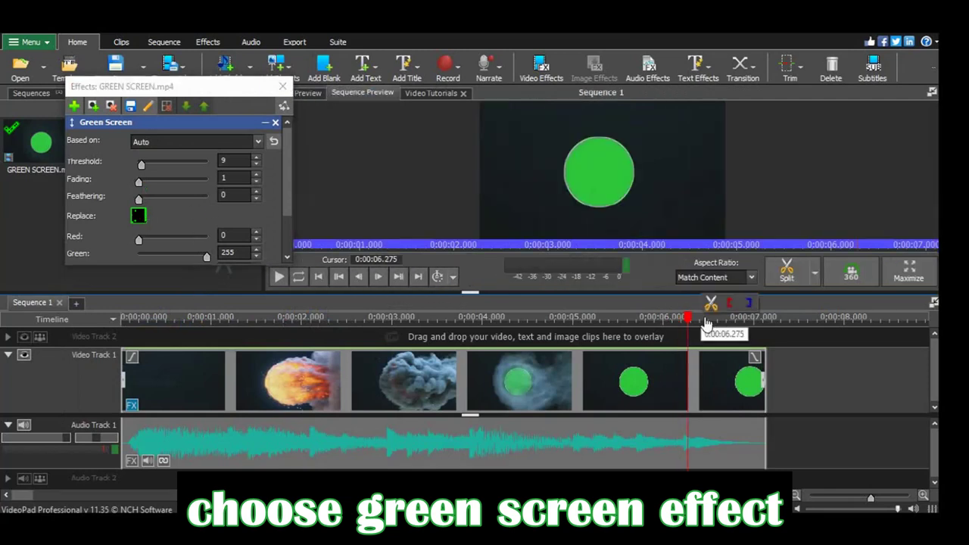
{"action": "left_click", "coordinate": [140, 217]}
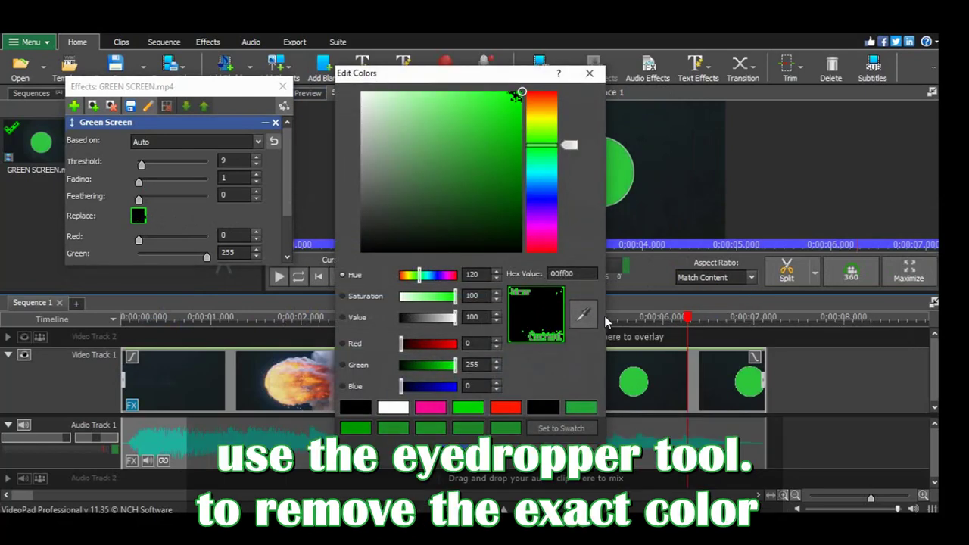
{"action": "left_click", "coordinate": [640, 172]}
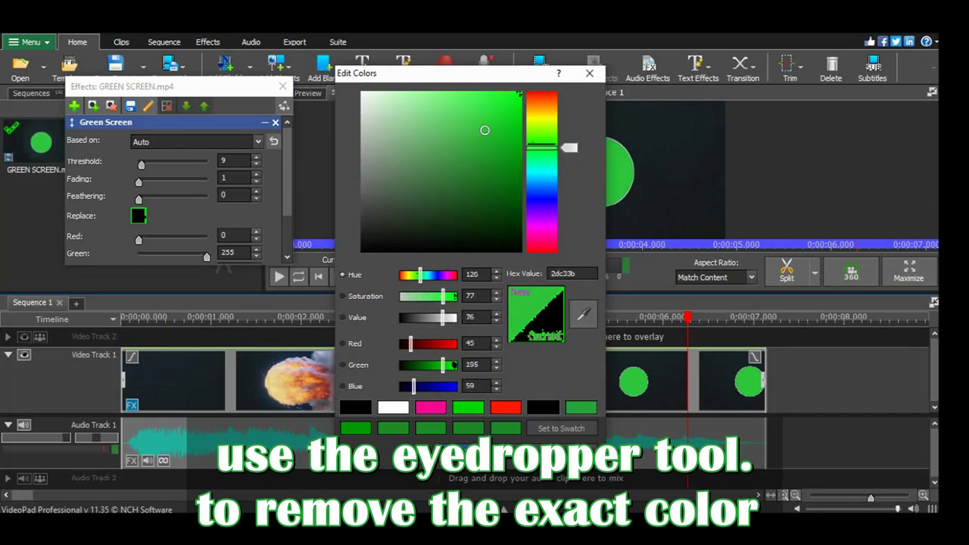
{"action": "left_click", "coordinate": [561, 428]}
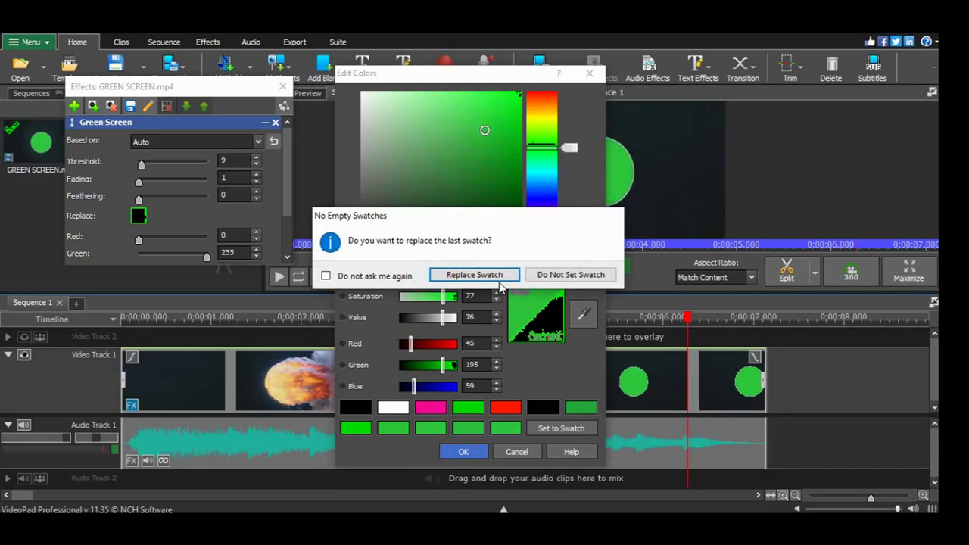
{"action": "left_click", "coordinate": [498, 280]}
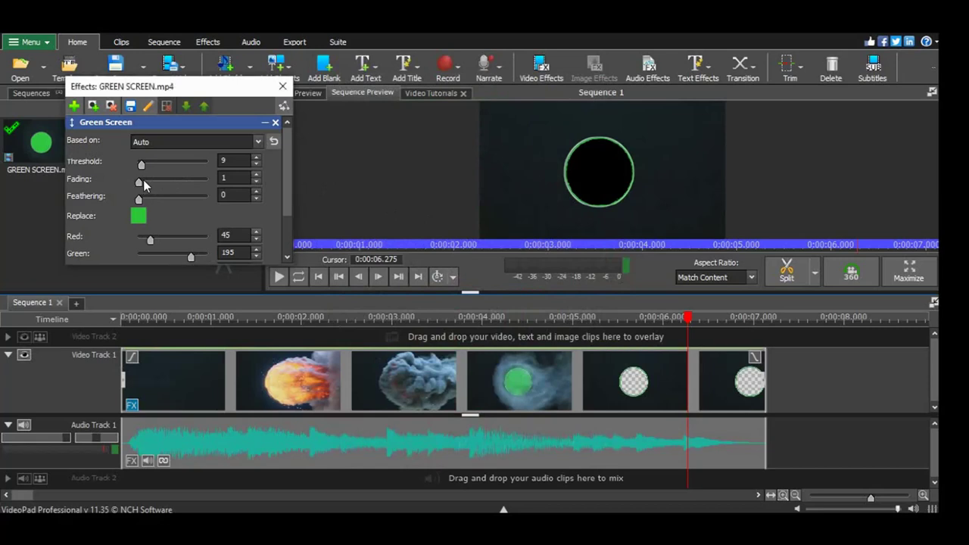
Set the Green Screen effect's fading to 16 and play back the keyed clip
{"action": "left_click_drag", "start_coordinate": [143, 179], "coordinate": [146, 183]}
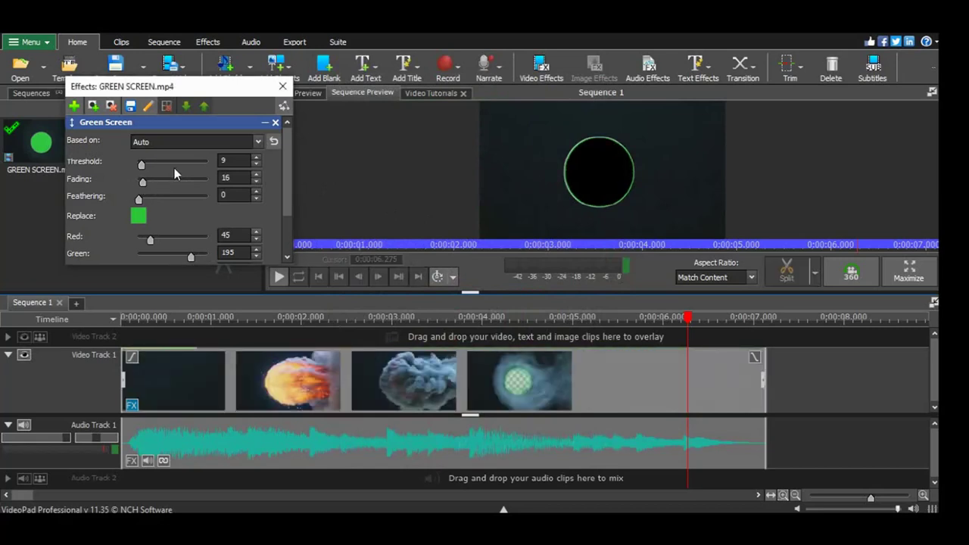
{"action": "left_click", "coordinate": [290, 81]}
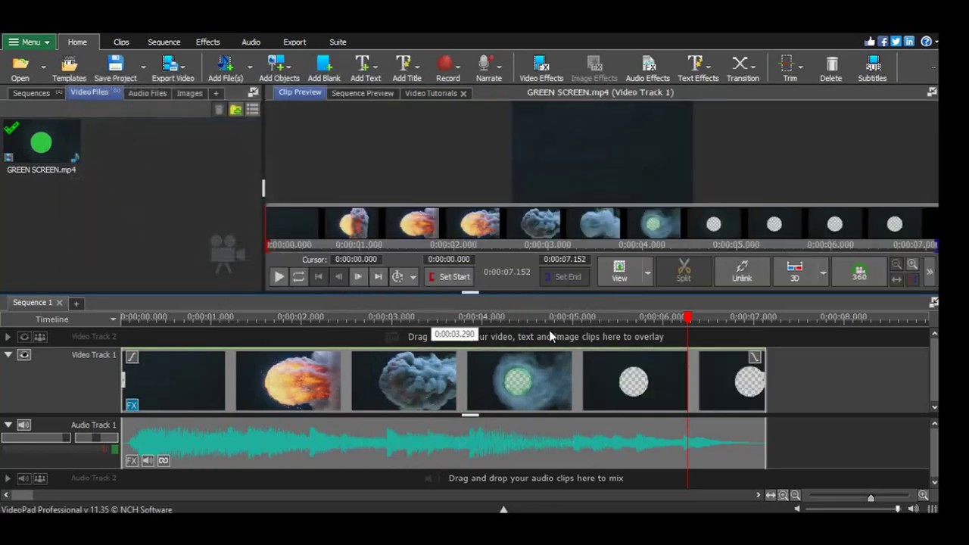
{"action": "left_click", "coordinate": [279, 277]}
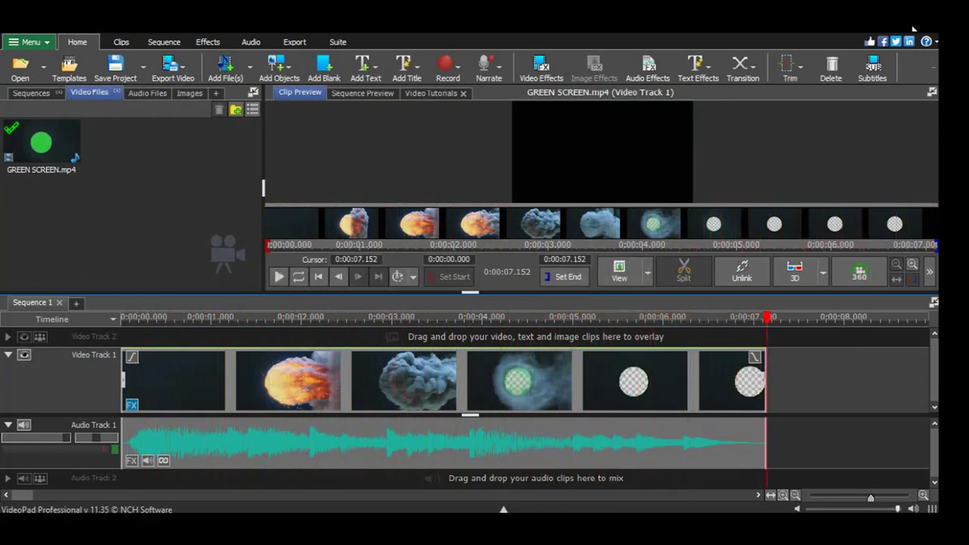
Import YUKI LOGO from the desktop onto an overlay track and align its end with the end of the green screen clip
{"action": "left_click", "coordinate": [894, 24]}
{"action": "left_click_drag", "start_coordinate": [145, 110], "coordinate": [642, 371]}
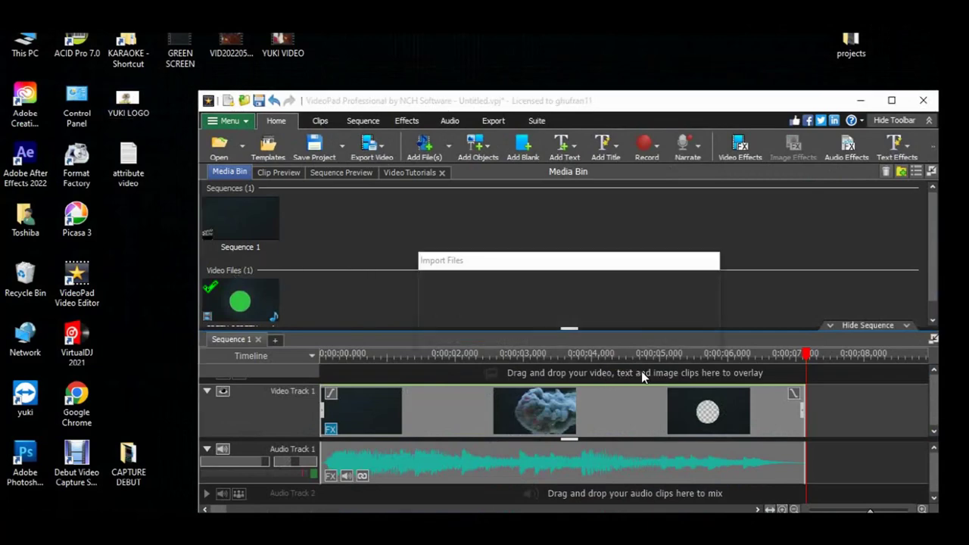
{"action": "left_click", "coordinate": [919, 95]}
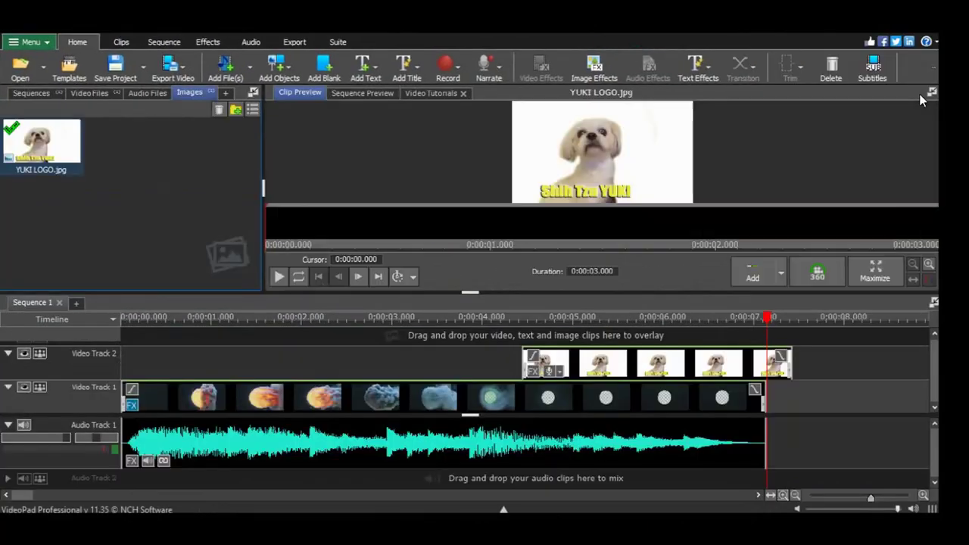
{"action": "left_click_drag", "start_coordinate": [715, 362], "coordinate": [688, 367]}
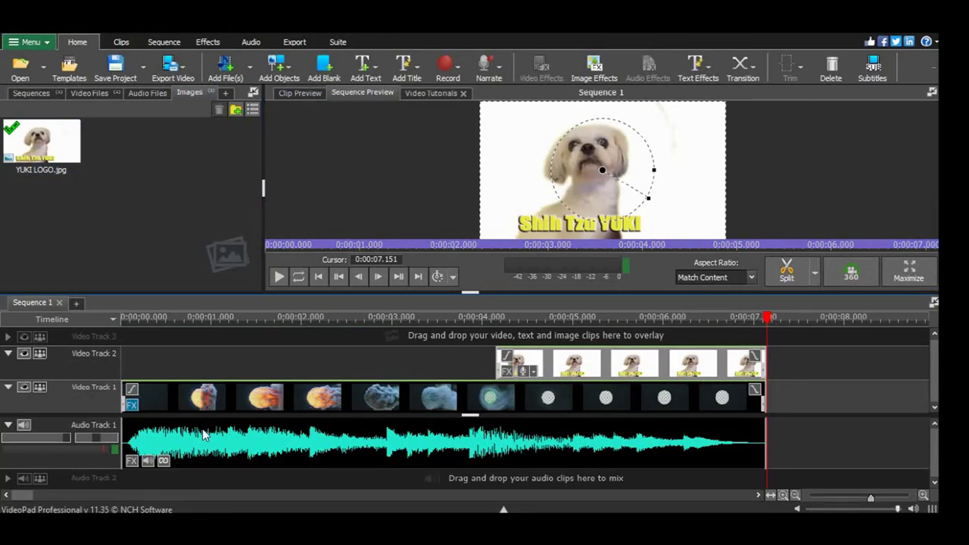
Move the logo's track beneath the green screen video track and check the composite inside the circle
{"action": "left_click_drag", "start_coordinate": [81, 375], "coordinate": [87, 416]}
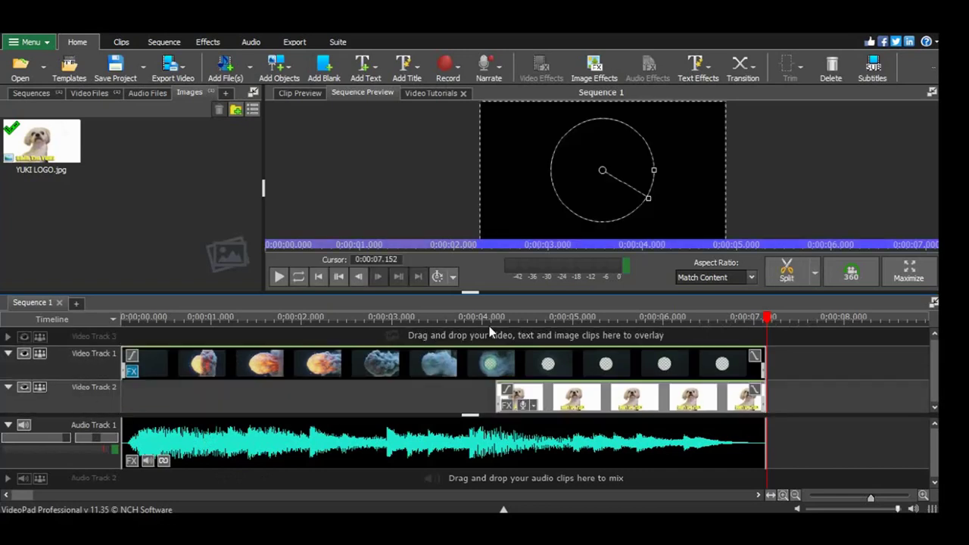
{"action": "left_click", "coordinate": [697, 318]}
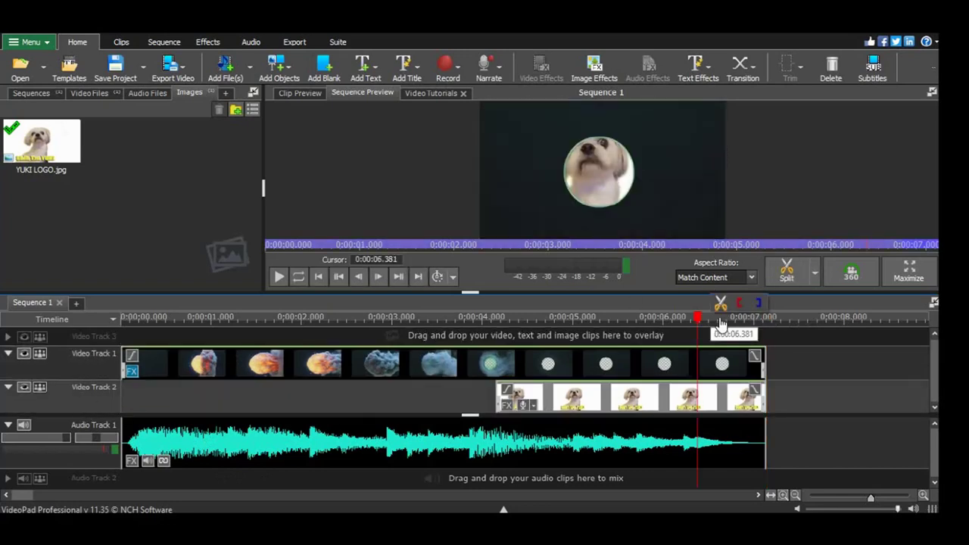
{"action": "left_click_drag", "start_coordinate": [720, 322], "coordinate": [710, 324]}
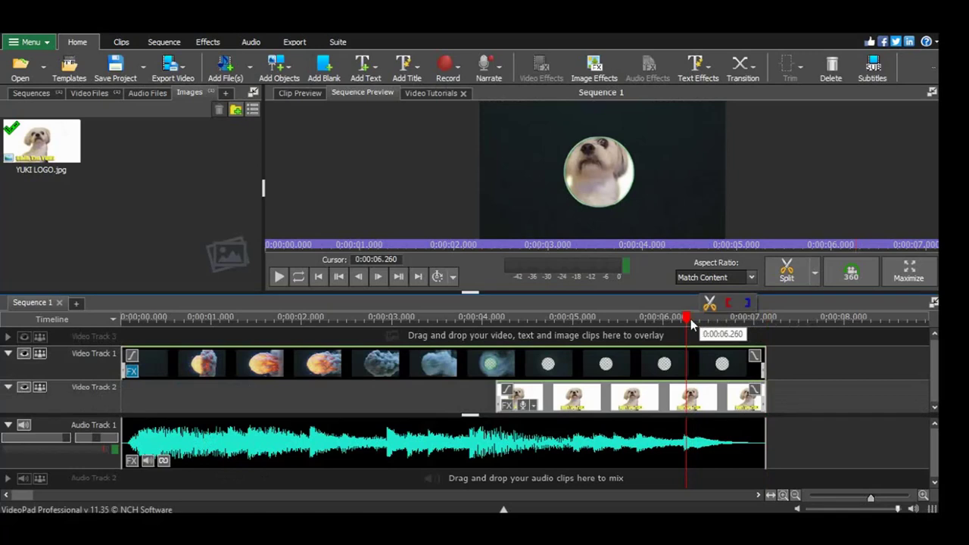
Add the Scale effect to the YUKI LOGO clip on Video Track 2
{"action": "right_click", "coordinate": [420, 392]}
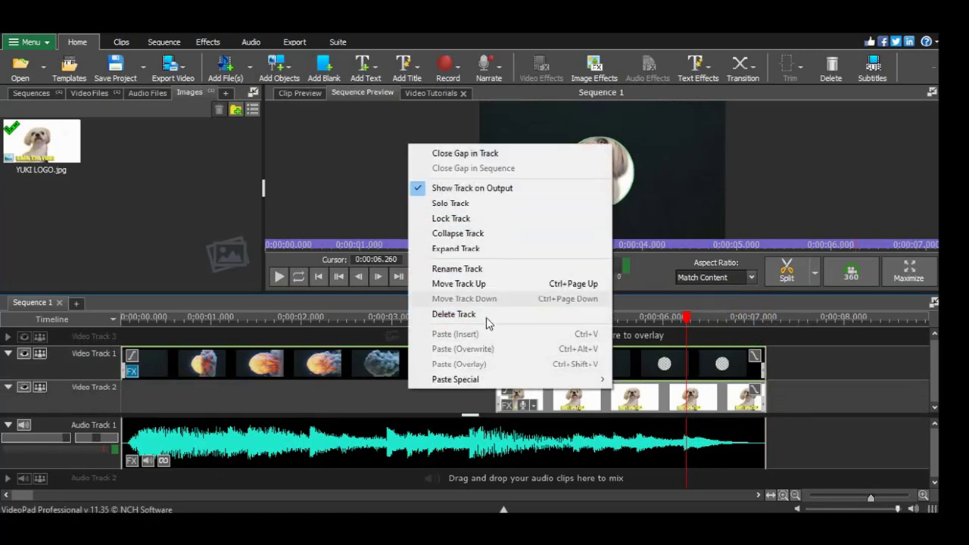
{"action": "right_click", "coordinate": [550, 415]}
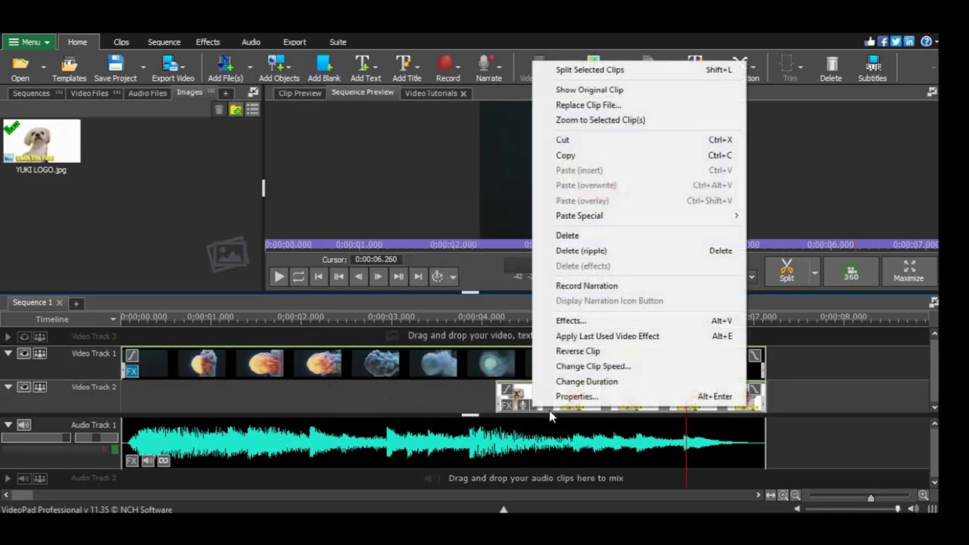
{"action": "left_click", "coordinate": [633, 321]}
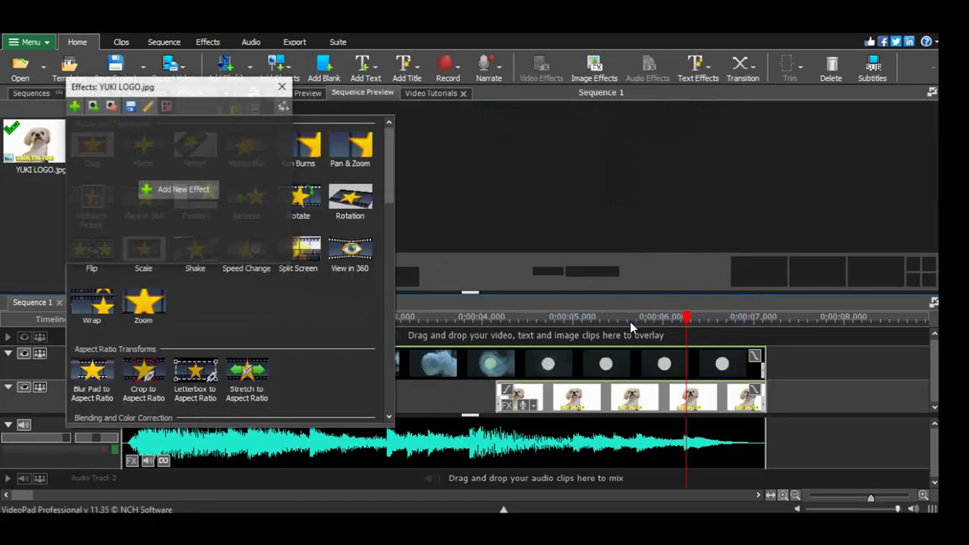
{"action": "left_click", "coordinate": [674, 318]}
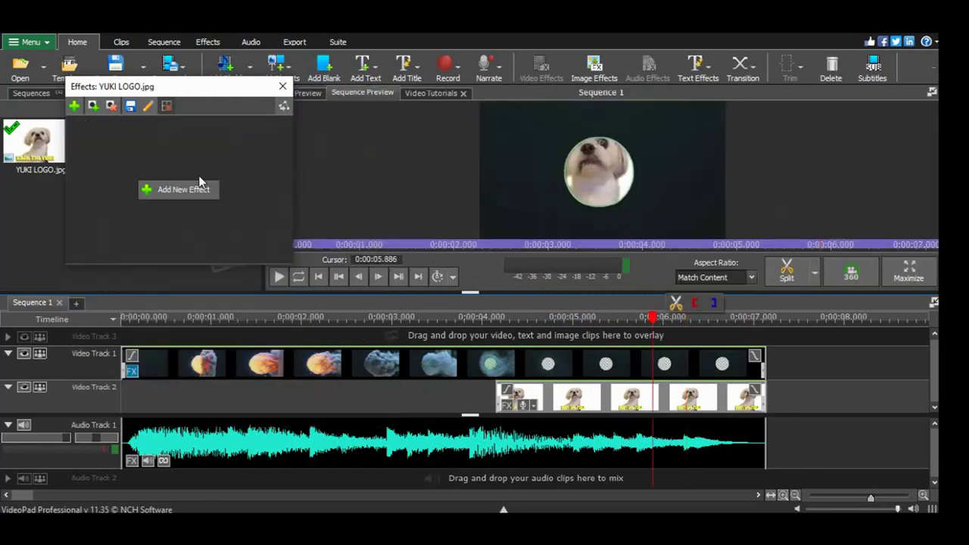
{"action": "left_click", "coordinate": [175, 187]}
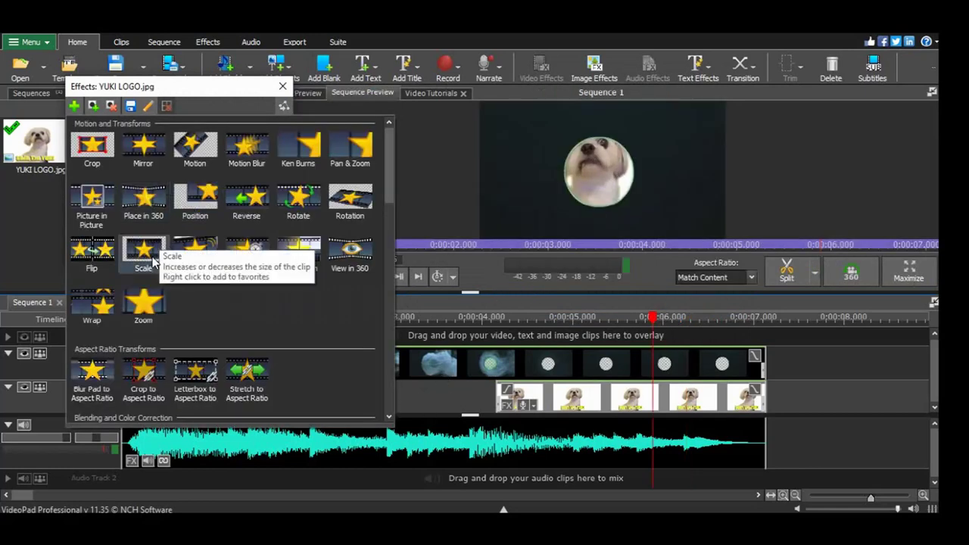
{"action": "left_click", "coordinate": [148, 254]}
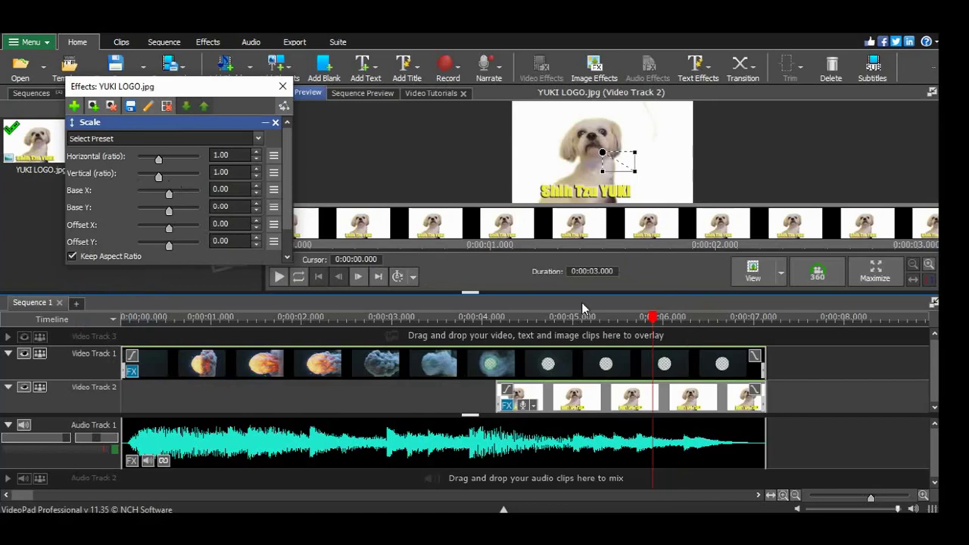
Fit the logo in the circle with a 0.45 horizontal and vertical scale ratio, Base X 12 and Base Y -22
{"action": "left_click", "coordinate": [694, 324]}
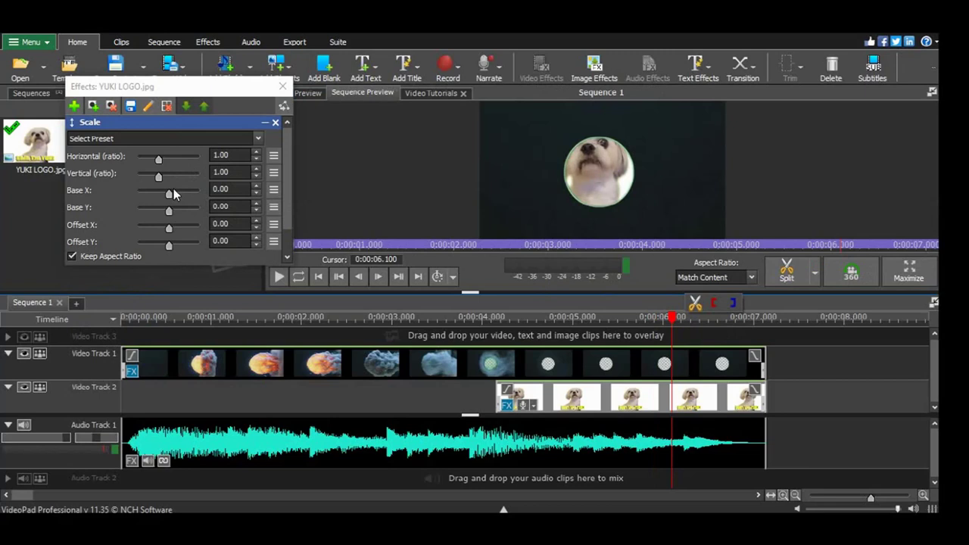
{"action": "left_click_drag", "start_coordinate": [164, 158], "coordinate": [152, 156]}
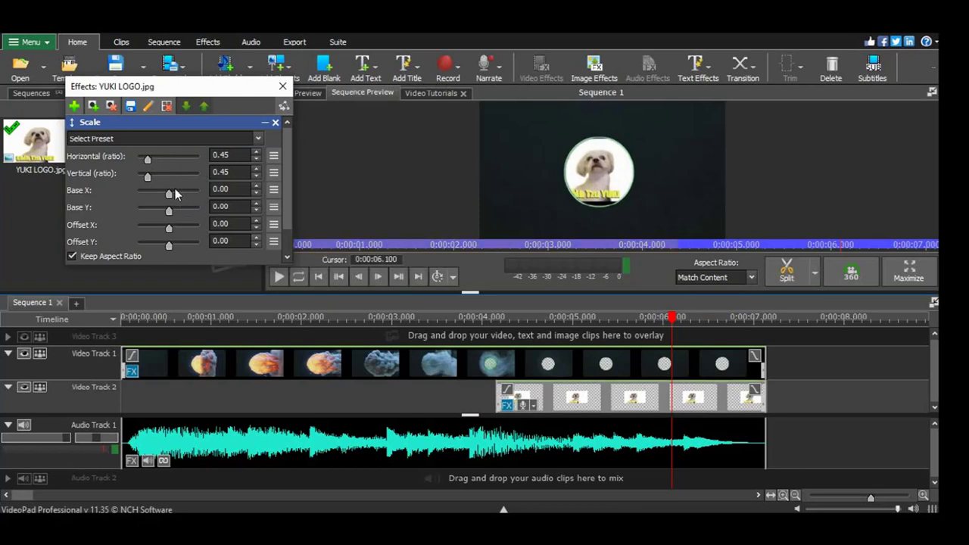
{"action": "left_click_drag", "start_coordinate": [174, 192], "coordinate": [177, 189]}
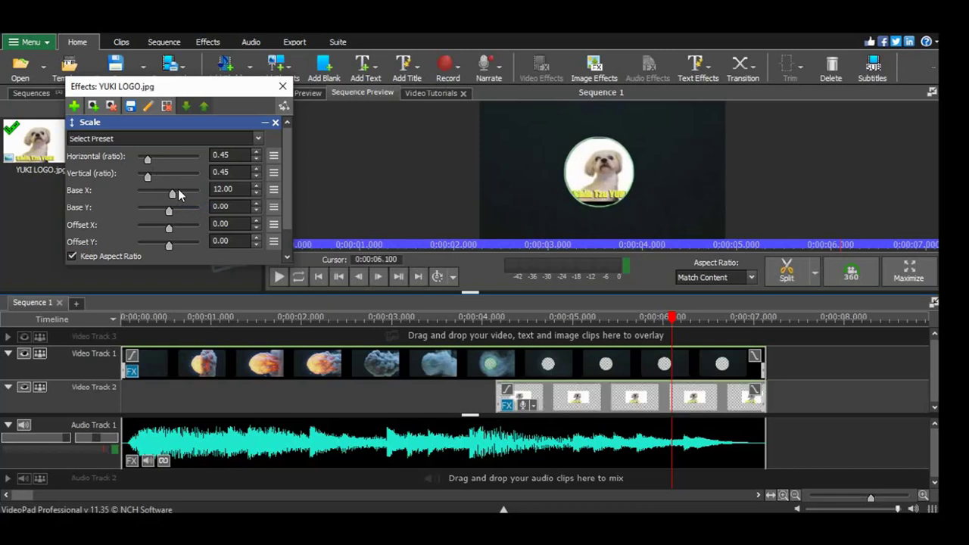
{"action": "left_click_drag", "start_coordinate": [175, 210], "coordinate": [166, 209]}
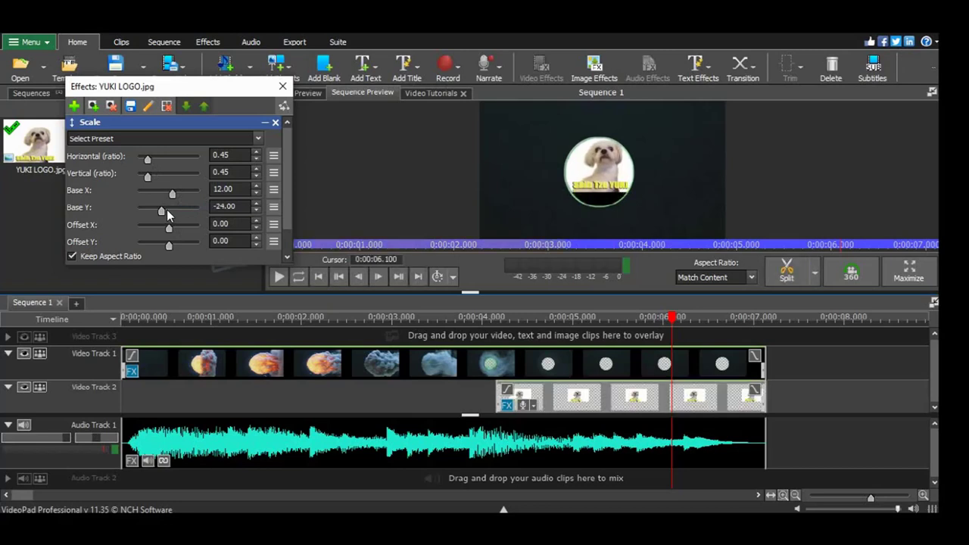
{"action": "left_click_drag", "start_coordinate": [167, 208], "coordinate": [168, 209]}
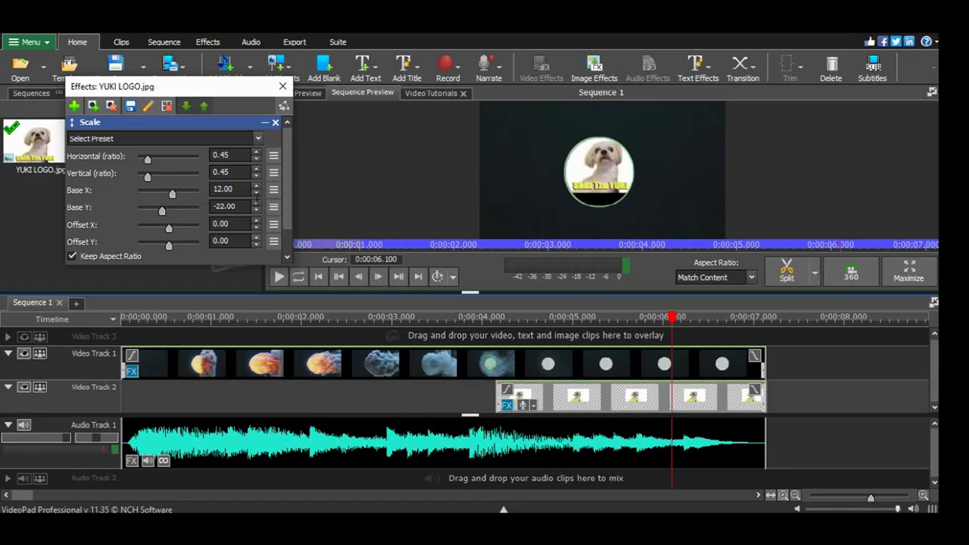
{"action": "left_click", "coordinate": [282, 85]}
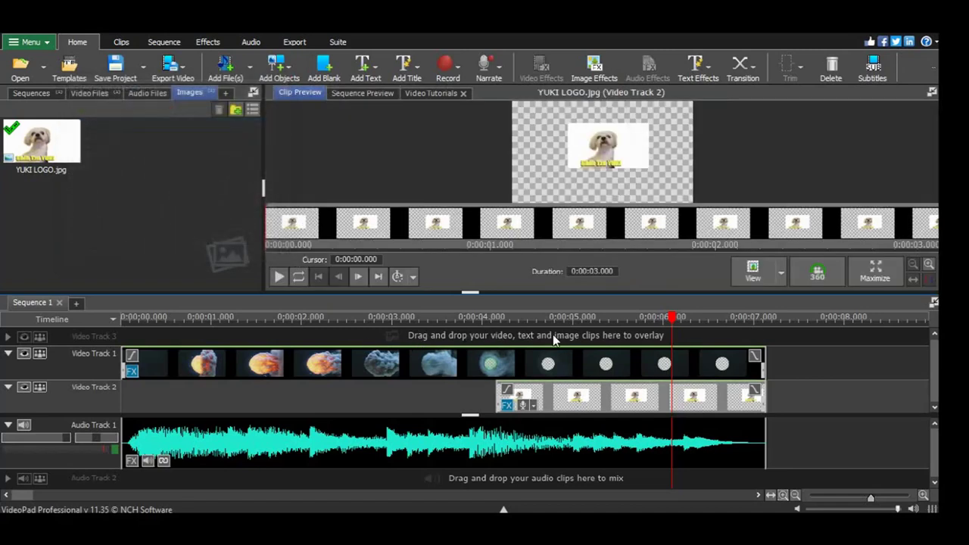
Play back the sequence to review the scaled logo inside the circle
{"action": "left_click", "coordinate": [621, 319]}
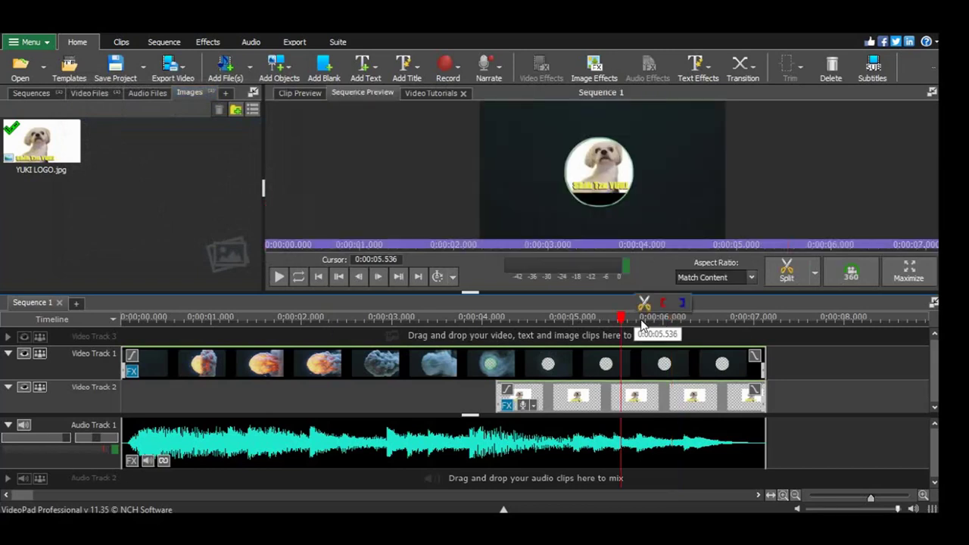
{"action": "key", "text": "space"}
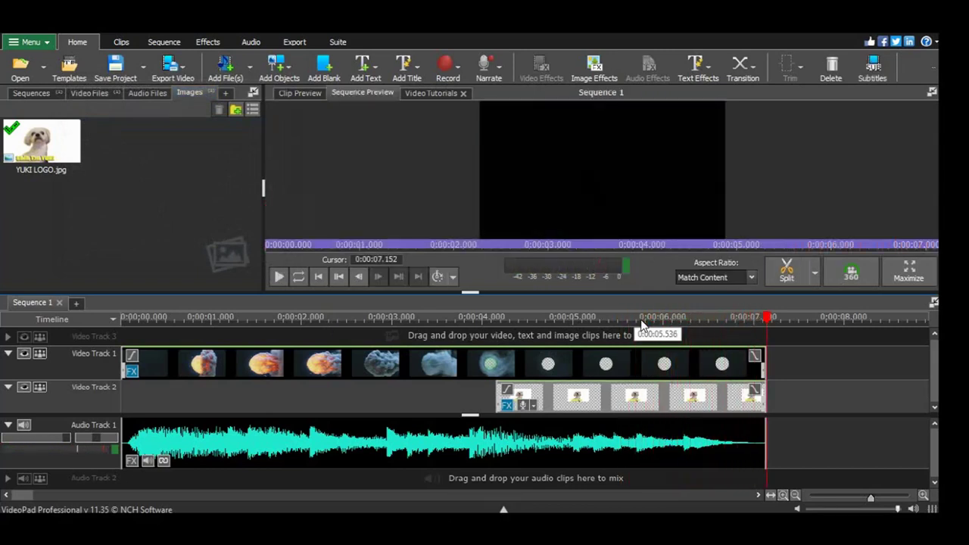
{"action": "key", "text": "space"}
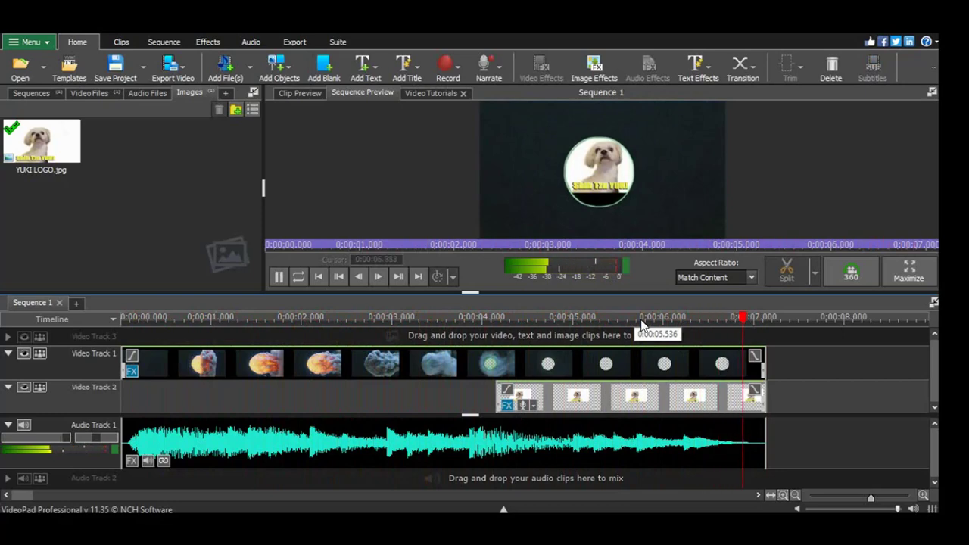
Add the desktop video VID20220507102234.mp4 to Video Track 1 directly after the logo intro
{"action": "left_click", "coordinate": [922, 31]}
{"action": "left_click_drag", "start_coordinate": [241, 39], "coordinate": [906, 175]}
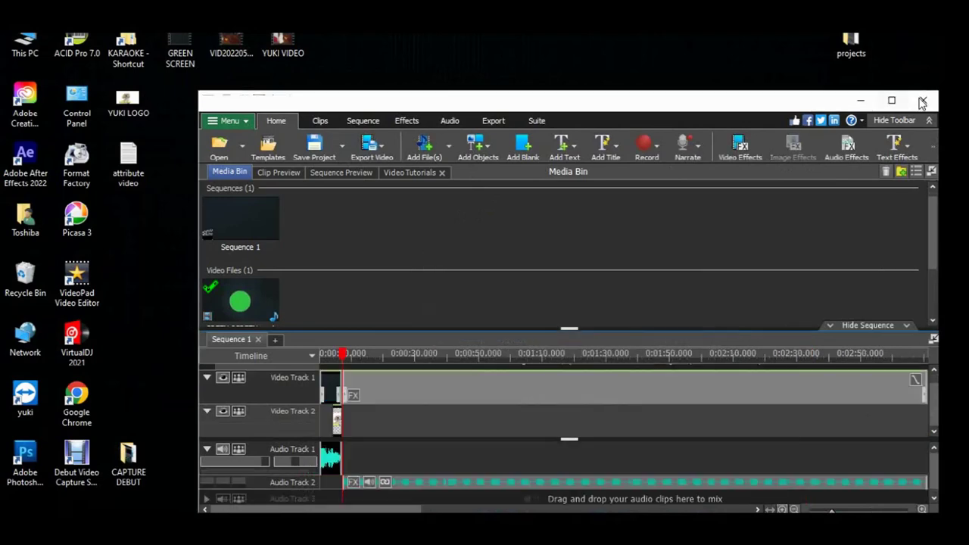
{"action": "left_click", "coordinate": [892, 100]}
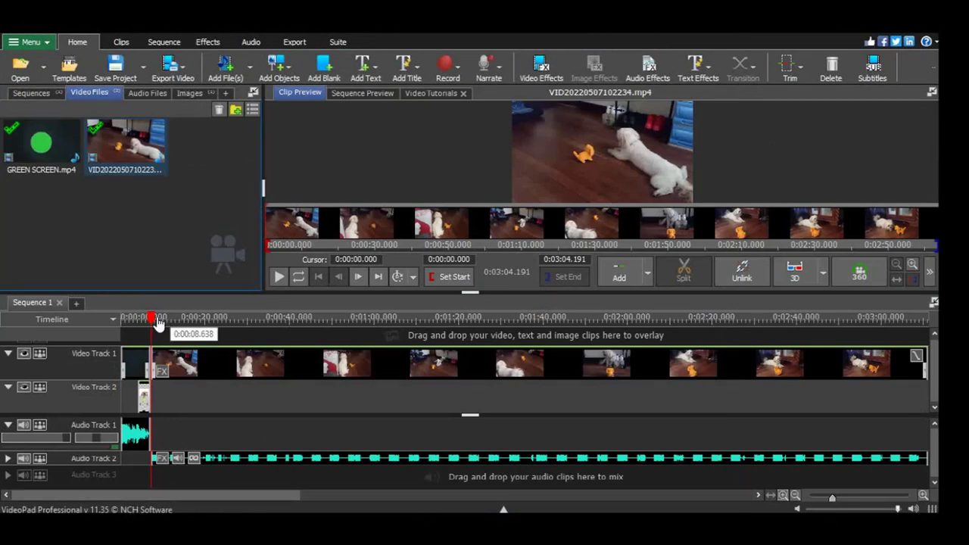
Play back the sequence from the start to review the intro and its transition into the dog video
{"action": "left_click_drag", "start_coordinate": [153, 322], "coordinate": [123, 321]}
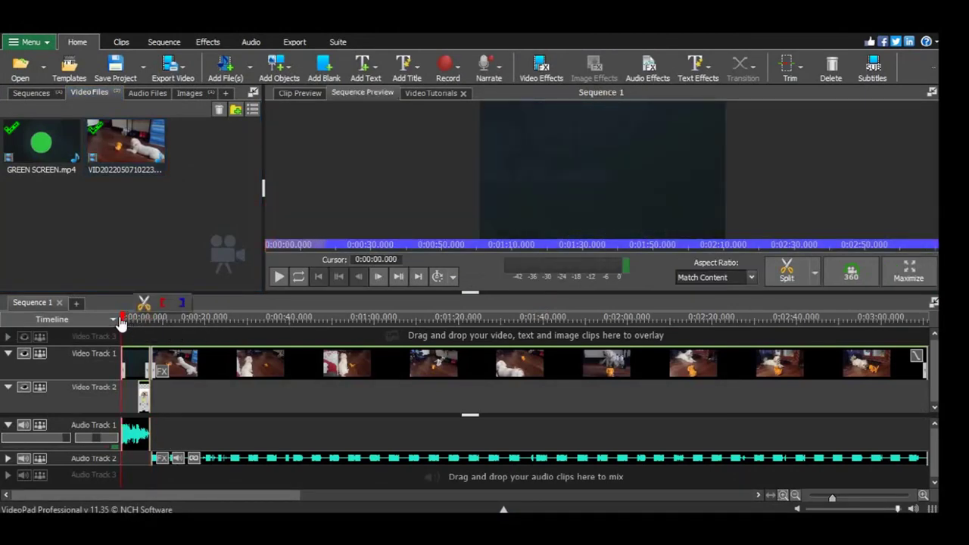
{"action": "key", "text": "space"}
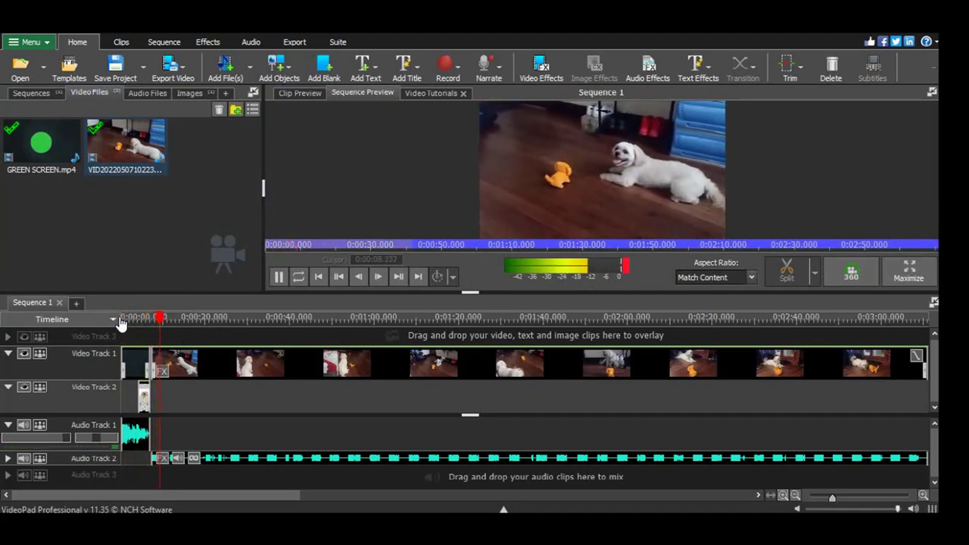
{"action": "key", "text": "space"}
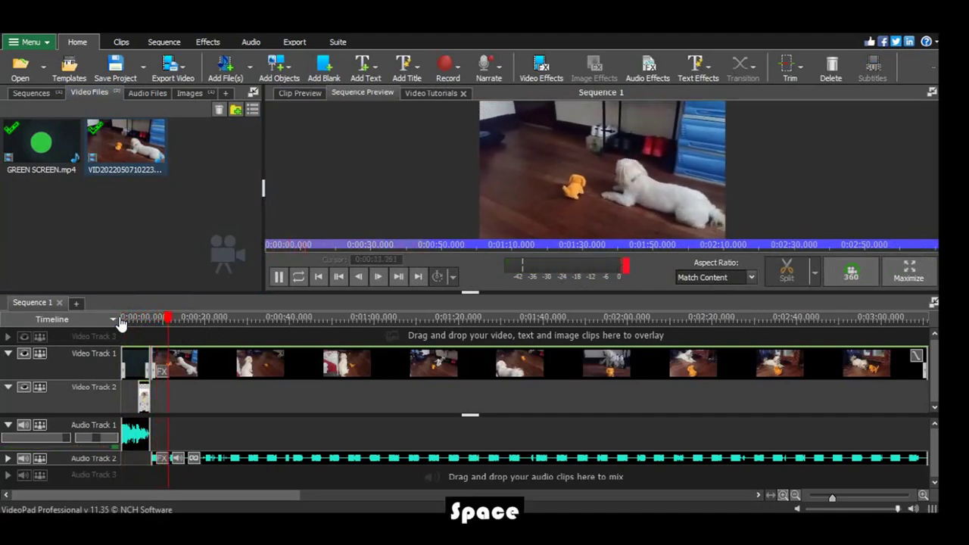
Export the sequence to the desktop as the MP4 video file Untitled with Auto Match Content (1280 x 720) resolution
{"action": "left_click", "coordinate": [178, 72]}
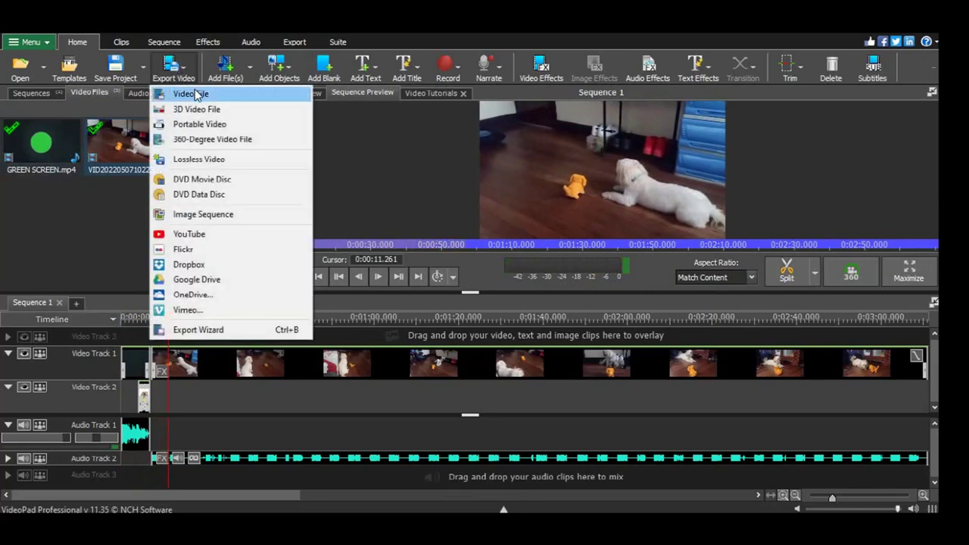
{"action": "left_click", "coordinate": [195, 94]}
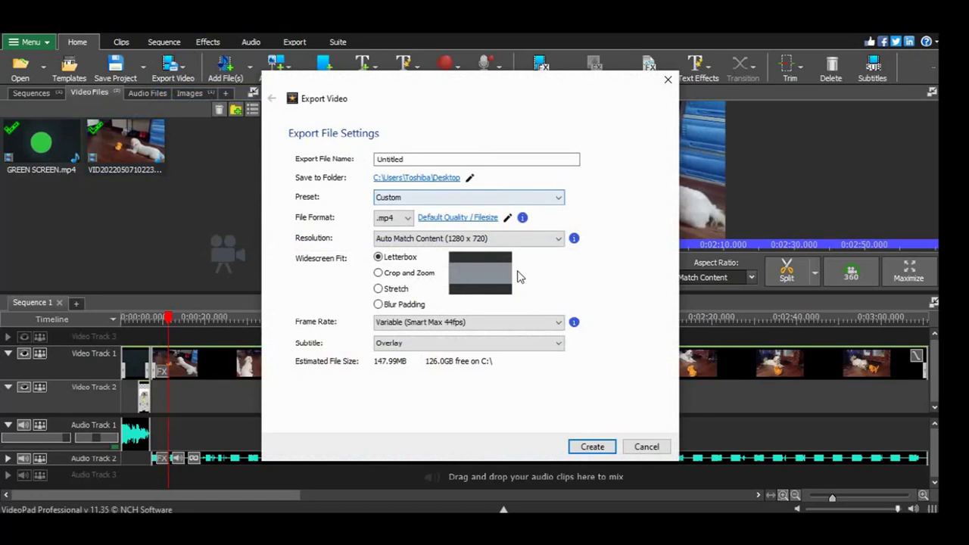
{"action": "left_click", "coordinate": [593, 446]}
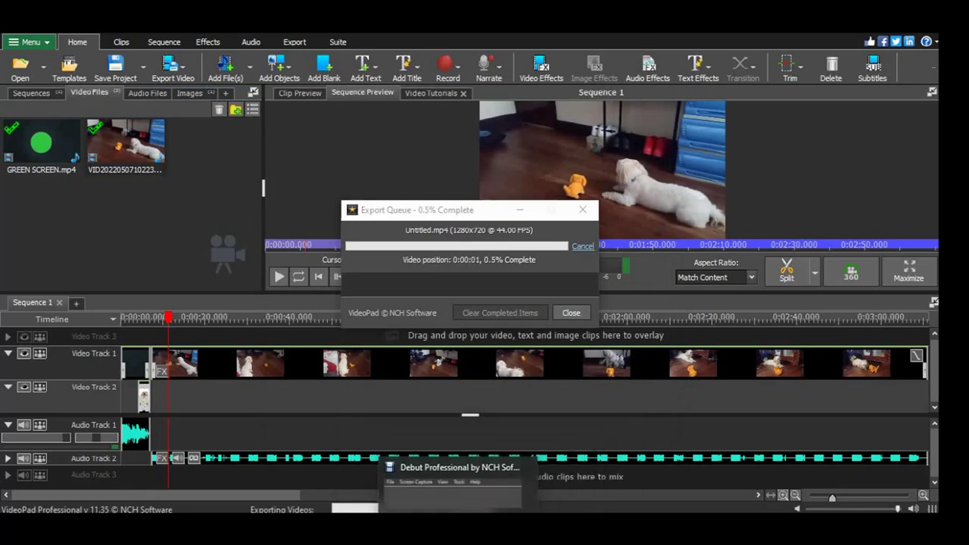
{"action": "left_click", "coordinate": [428, 485]}
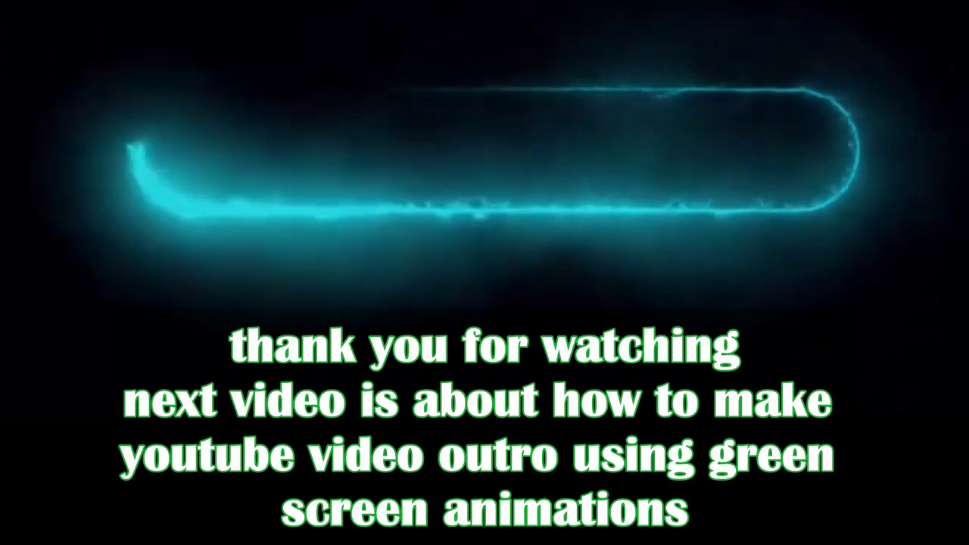